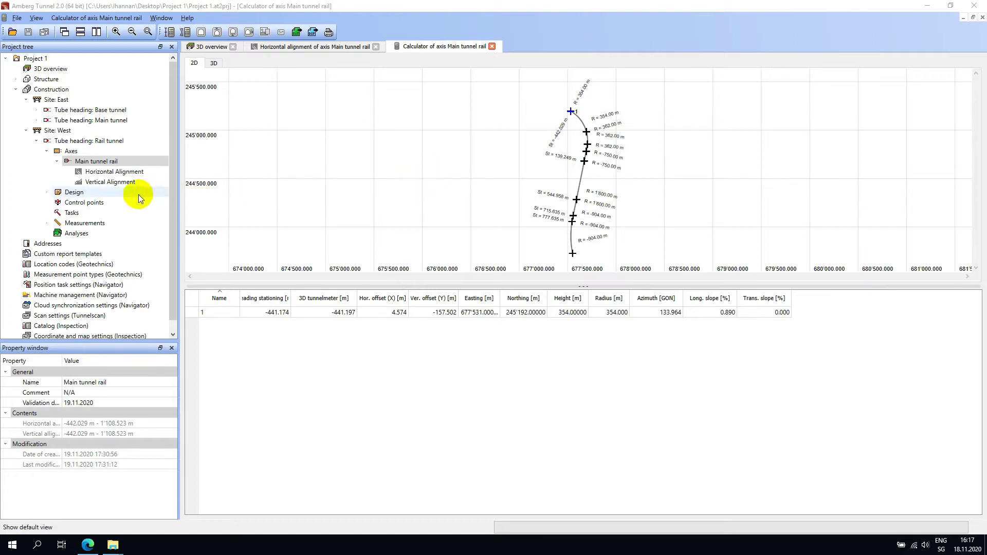
- Expand Design under the rail tunnel and select Construction stages
{"action": "left_click", "coordinate": [89, 196]}
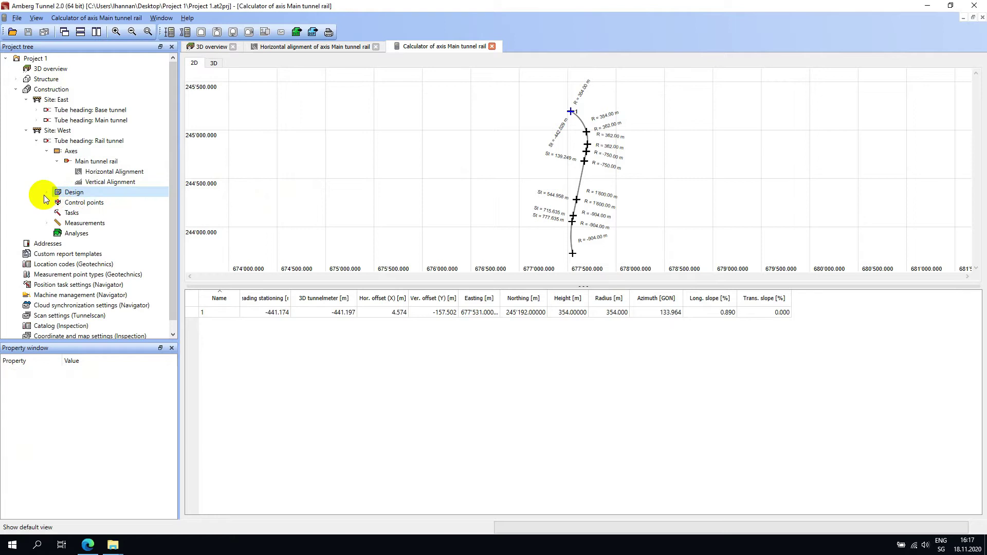
{"action": "left_click", "coordinate": [47, 194]}
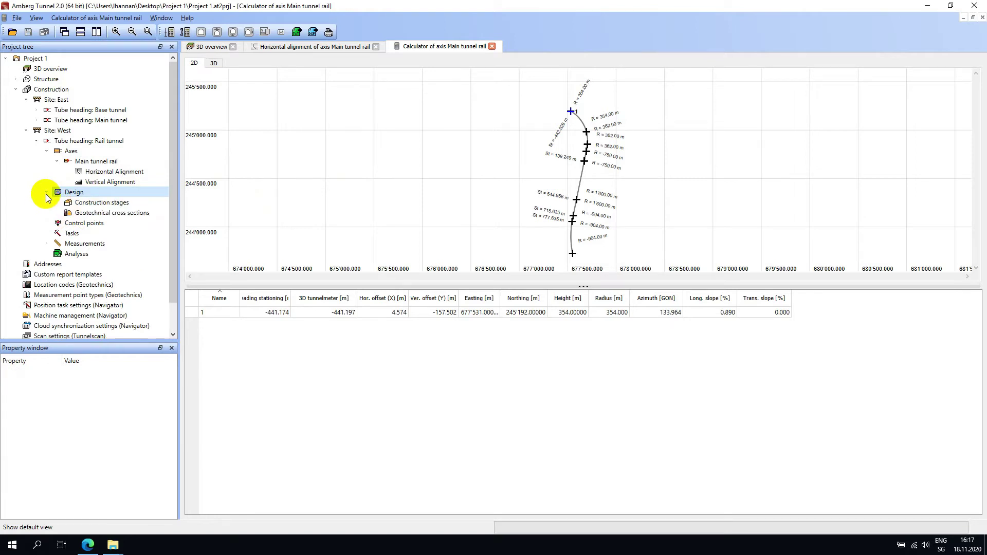
{"action": "left_click", "coordinate": [116, 204]}
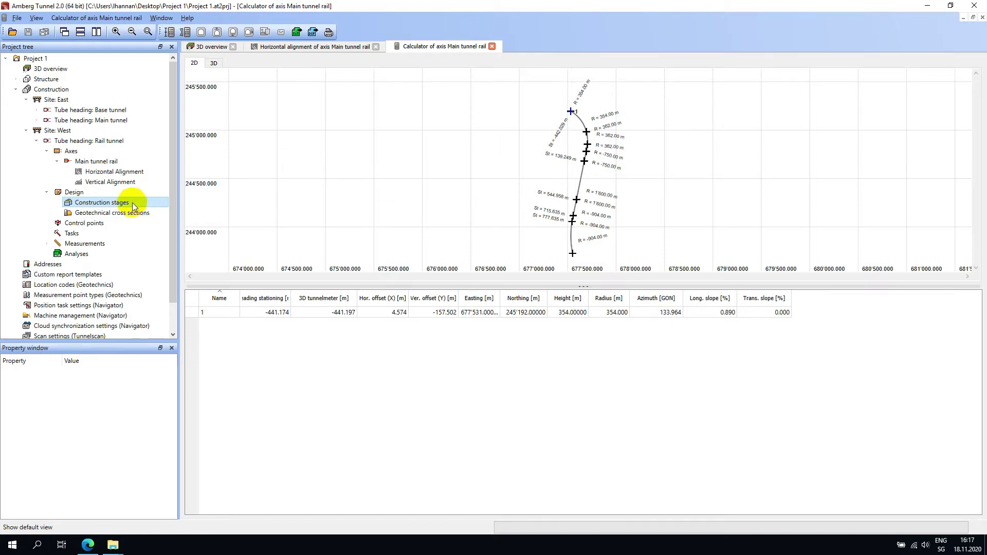
- Add construction stage '1. Excavation' on the Main tunnel rail axis under Construction stages
{"action": "right_click", "coordinate": [140, 206]}
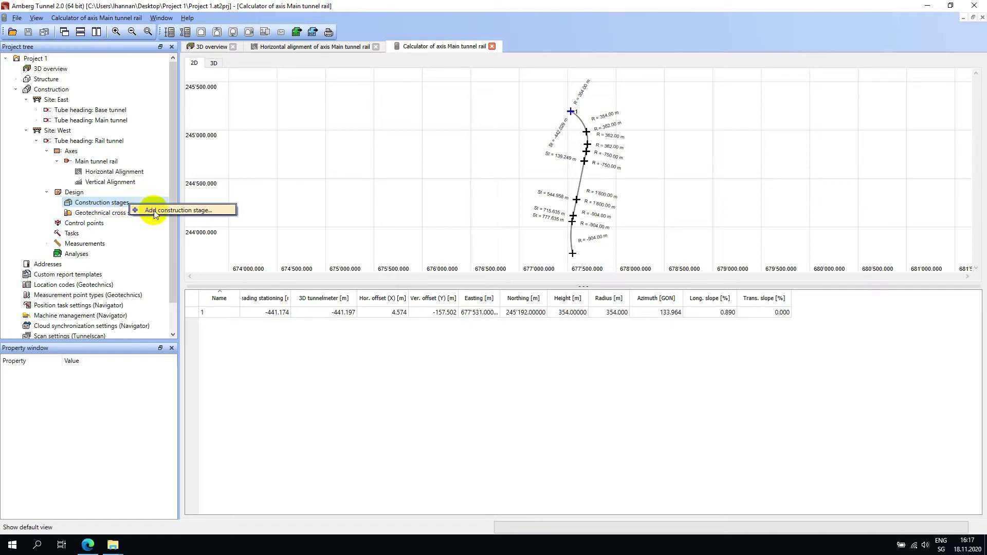
{"action": "left_click", "coordinate": [154, 211]}
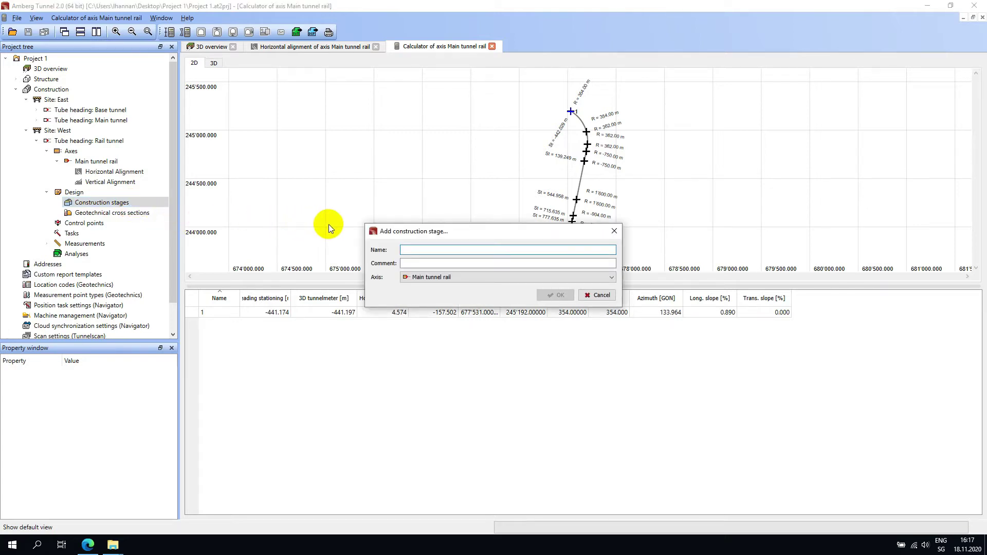
{"action": "type", "text": "Excavation"}
{"action": "key", "text": "Home"}
{"action": "type", "text": "1."}
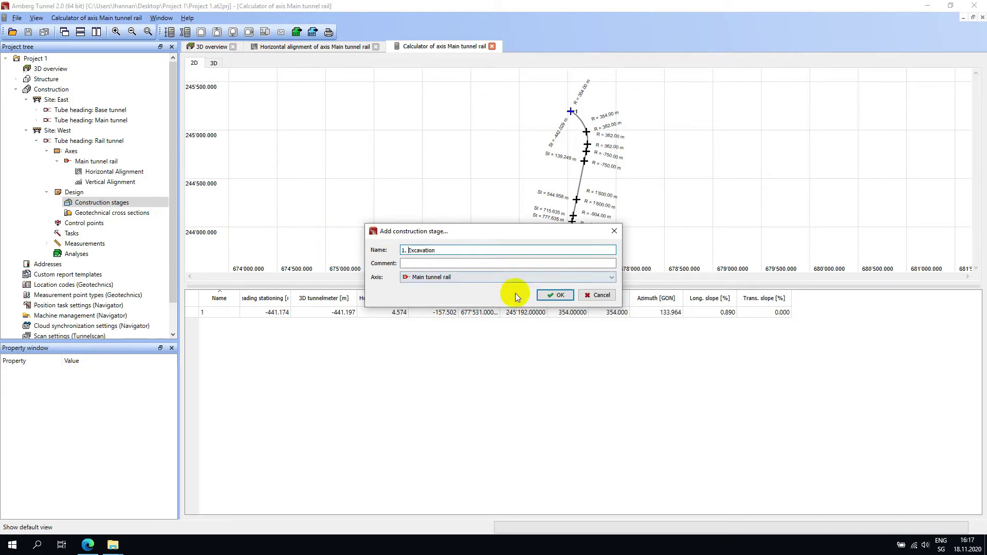
{"action": "left_click", "coordinate": [551, 295]}
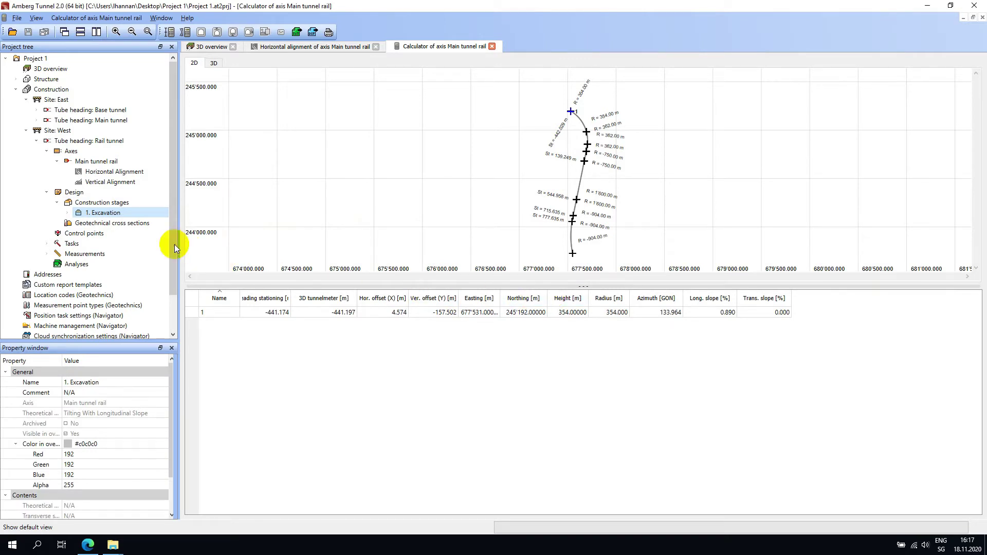
- Expand 1. Excavation and view its Theoretical profiles, Theoretical sections, Transverse slope and Block definition properties
{"action": "left_click", "coordinate": [68, 213]}
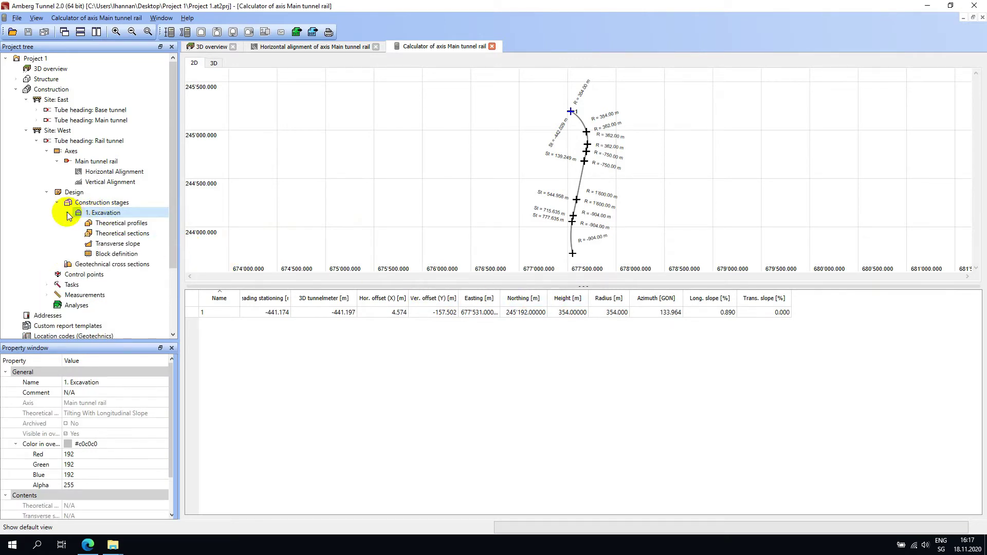
{"action": "left_click", "coordinate": [129, 224]}
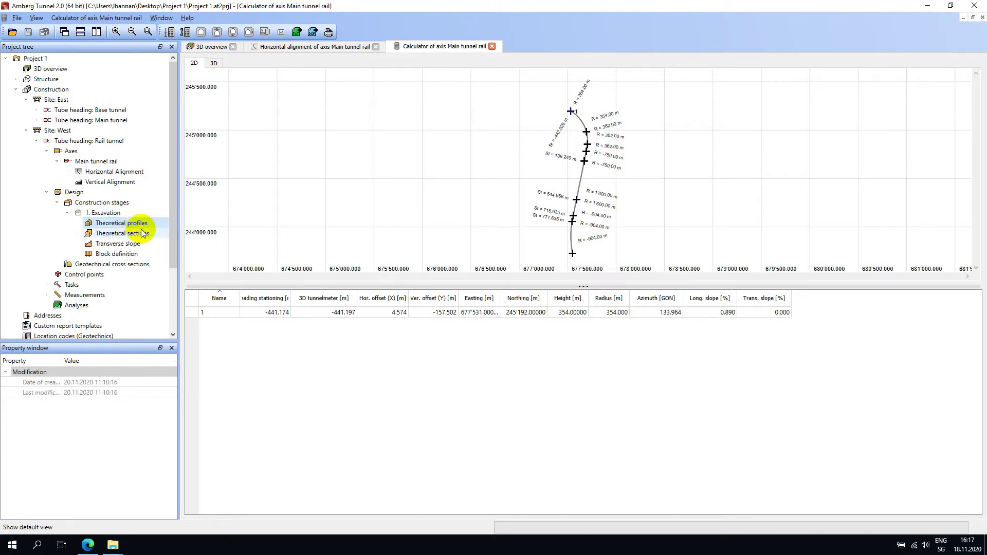
{"action": "left_click", "coordinate": [144, 234]}
{"action": "left_click", "coordinate": [143, 243]}
{"action": "left_click", "coordinate": [144, 254]}
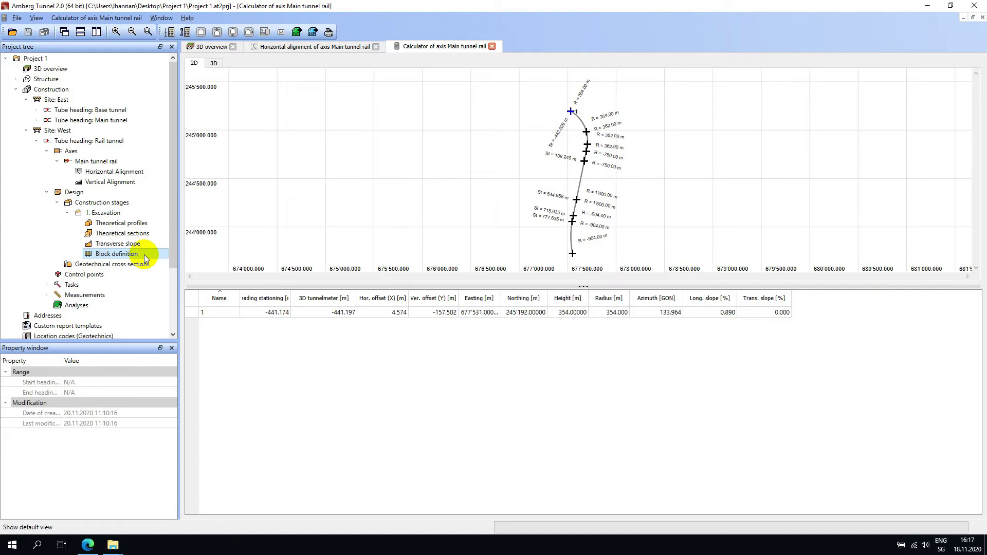
- In 1. Excavation's theoretical profiles, add a profile named 'Excavation type 1'
{"action": "double_click", "coordinate": [129, 223]}
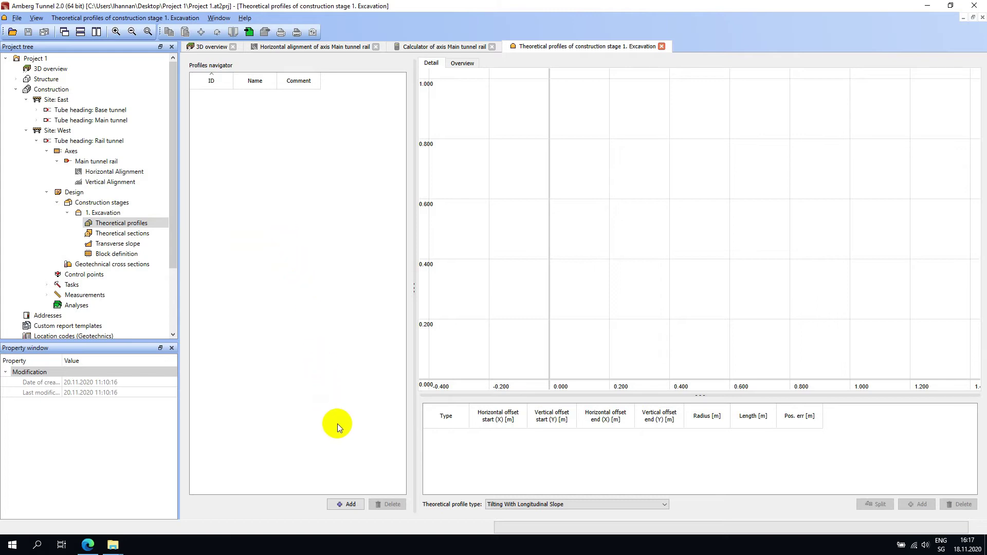
{"action": "left_click", "coordinate": [347, 504]}
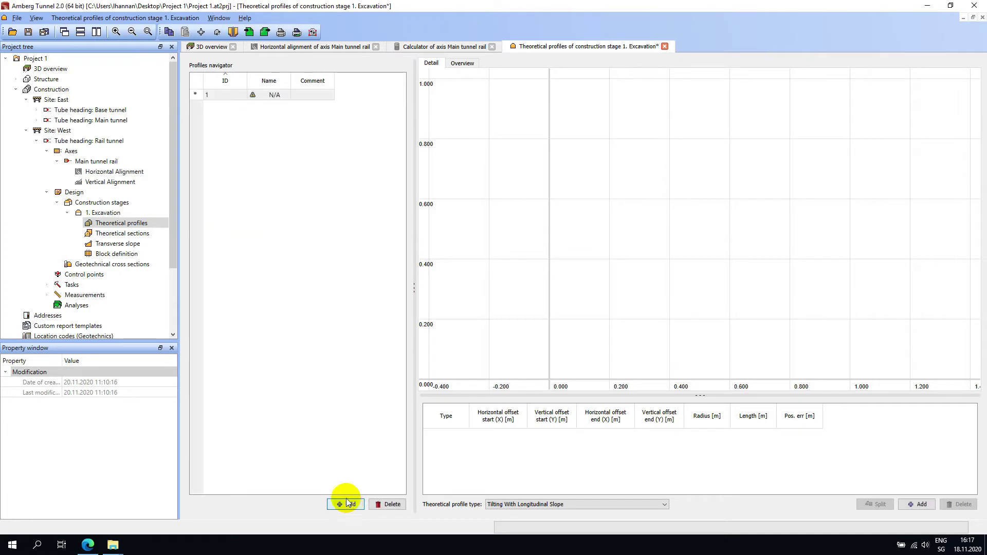
{"action": "double_click", "coordinate": [273, 94]}
{"action": "type", "text": "Excavation type 1"}
{"action": "key", "text": "Return"}
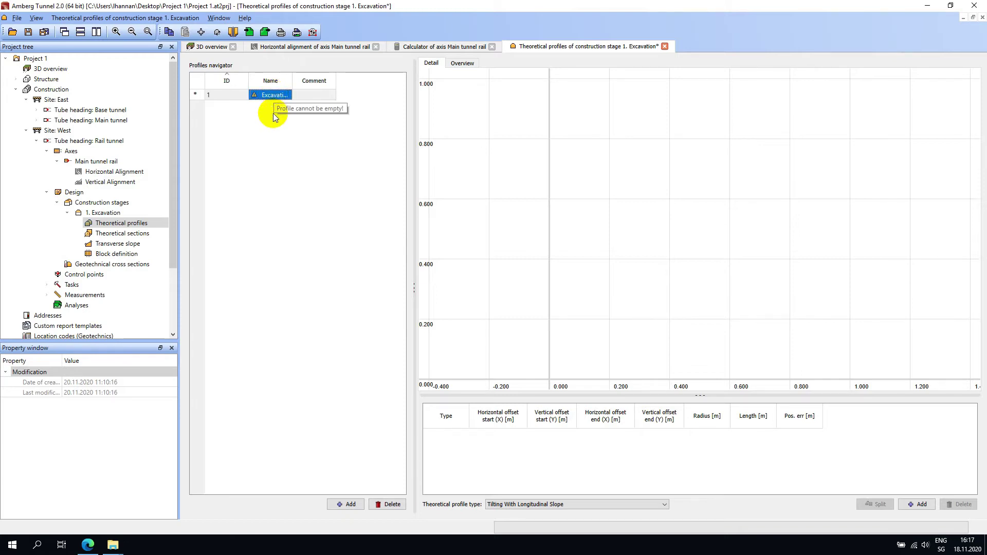
- Dismiss the warning, widen the Name column, and keep Tilting With Longitudinal Slope as profile type
{"action": "left_click", "coordinate": [289, 171]}
{"action": "left_click_drag", "start_coordinate": [290, 78], "coordinate": [326, 80]}
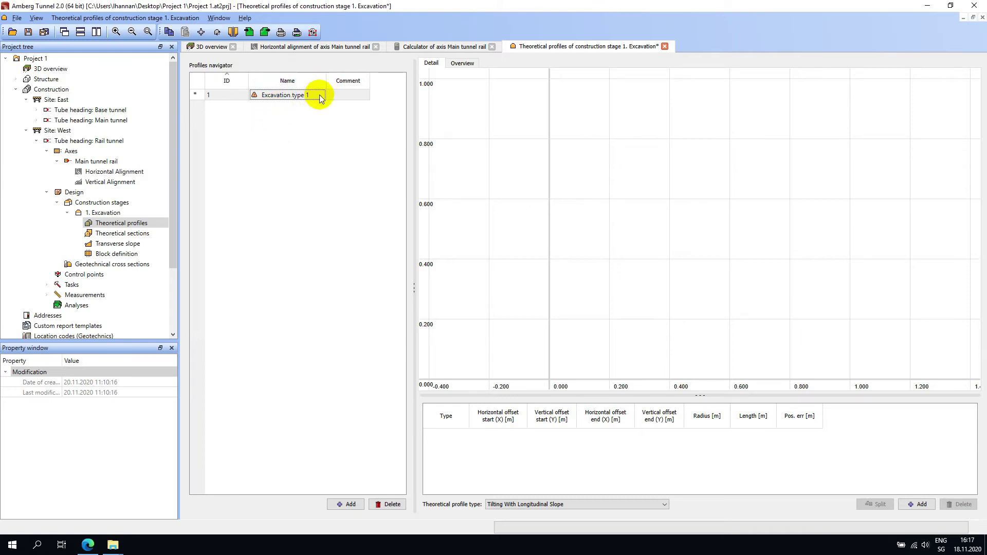
{"action": "left_click", "coordinate": [664, 504]}
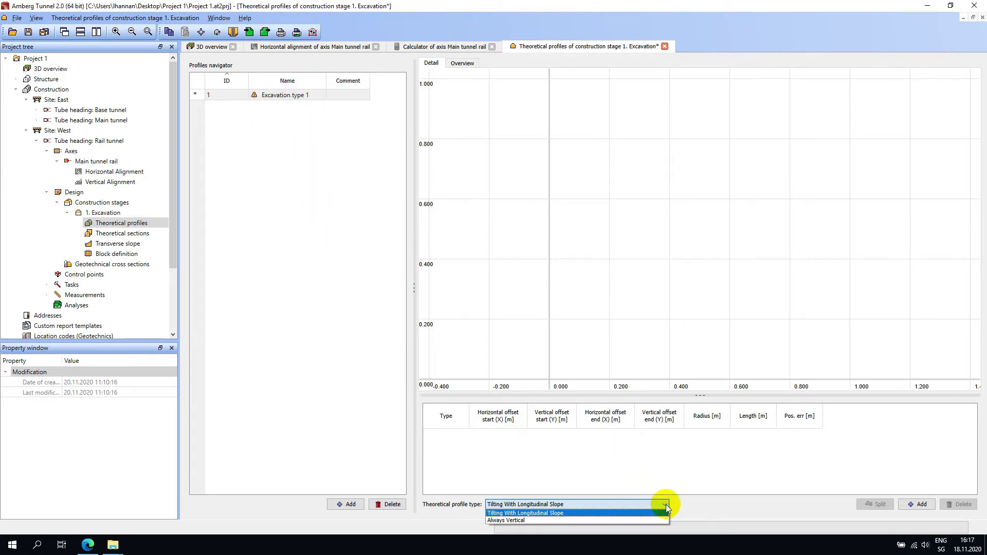
{"action": "left_click", "coordinate": [665, 505]}
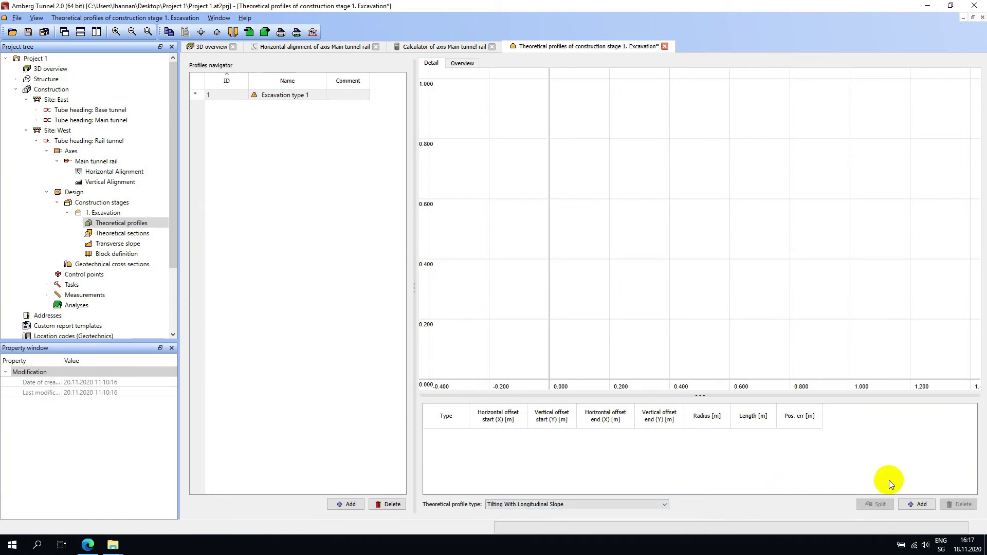
- Add the first element as a straight line with start vertical offset -1.070
{"action": "left_click", "coordinate": [920, 504]}
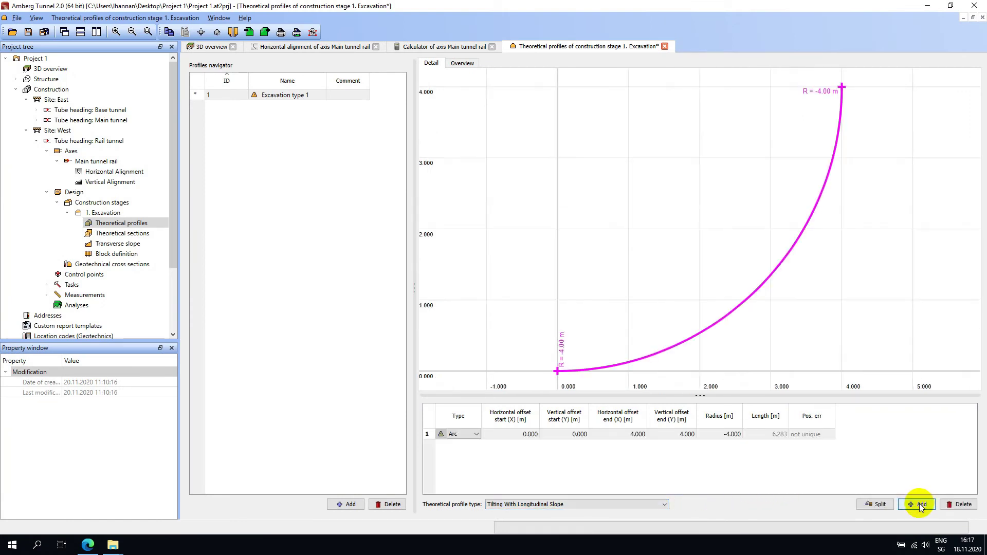
{"action": "left_click", "coordinate": [478, 434]}
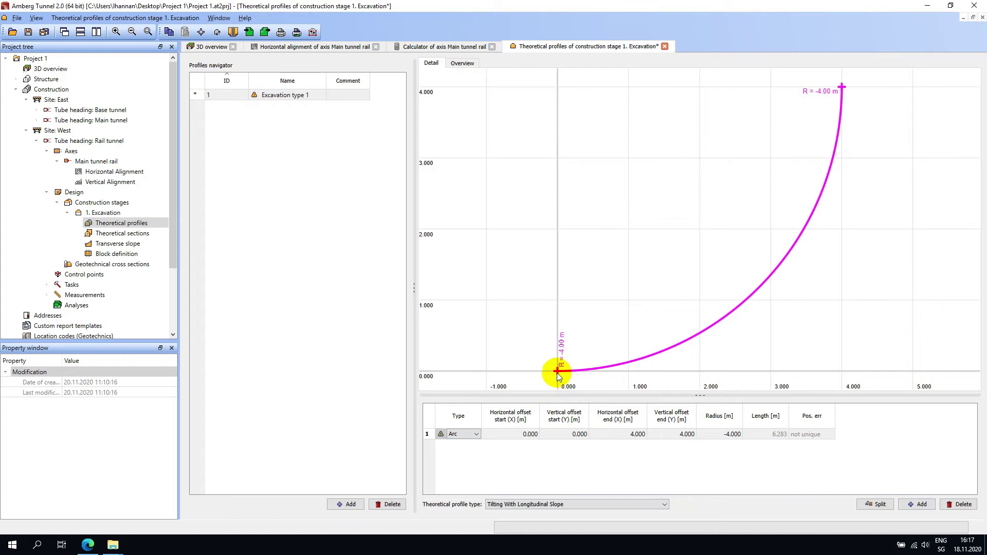
{"action": "scroll", "coordinate": [557, 375], "scroll_direction": "down", "scroll_amount": 3}
{"action": "scroll", "coordinate": [582, 337], "scroll_direction": "down", "scroll_amount": 2}
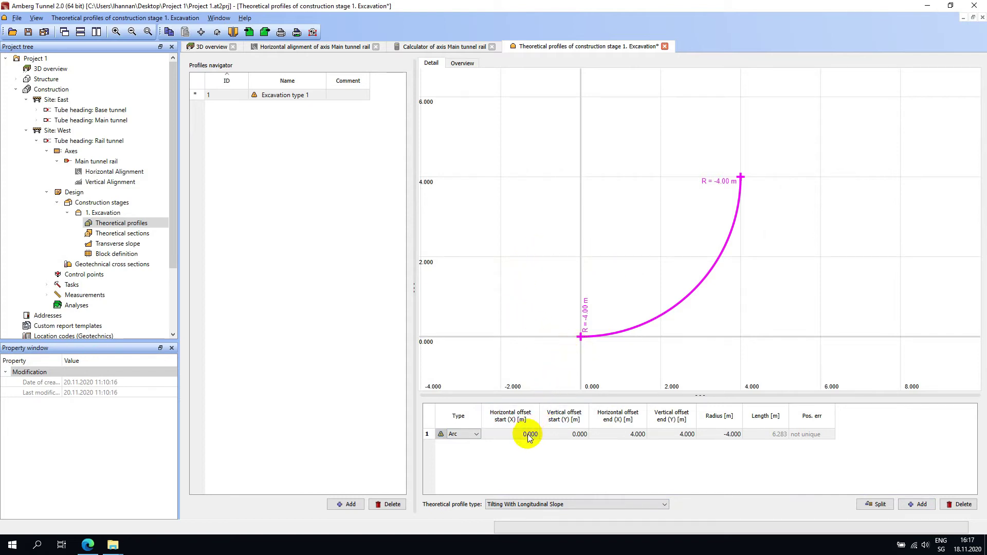
{"action": "left_click", "coordinate": [477, 435]}
{"action": "left_click", "coordinate": [467, 449]}
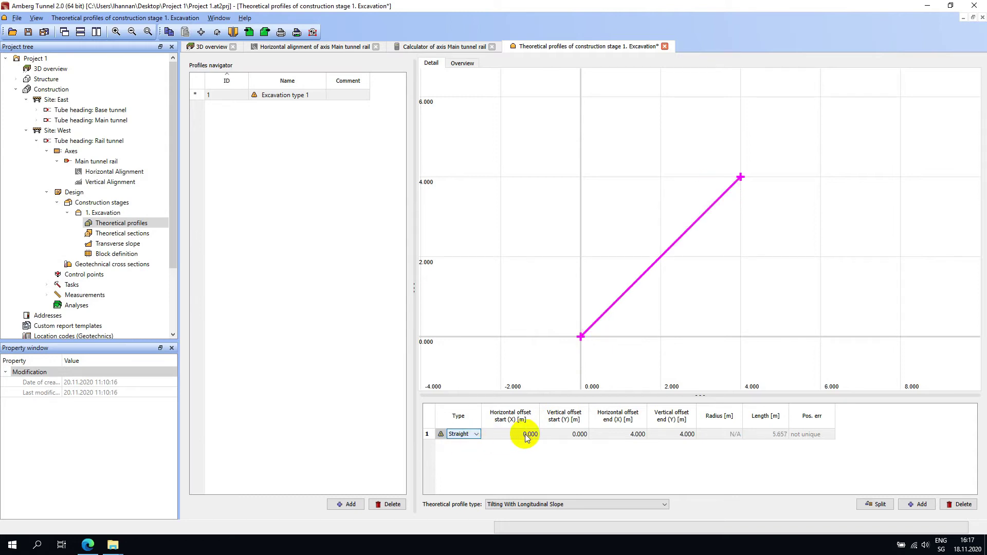
{"action": "left_click", "coordinate": [567, 437]}
{"action": "type", "text": "-1.070"}
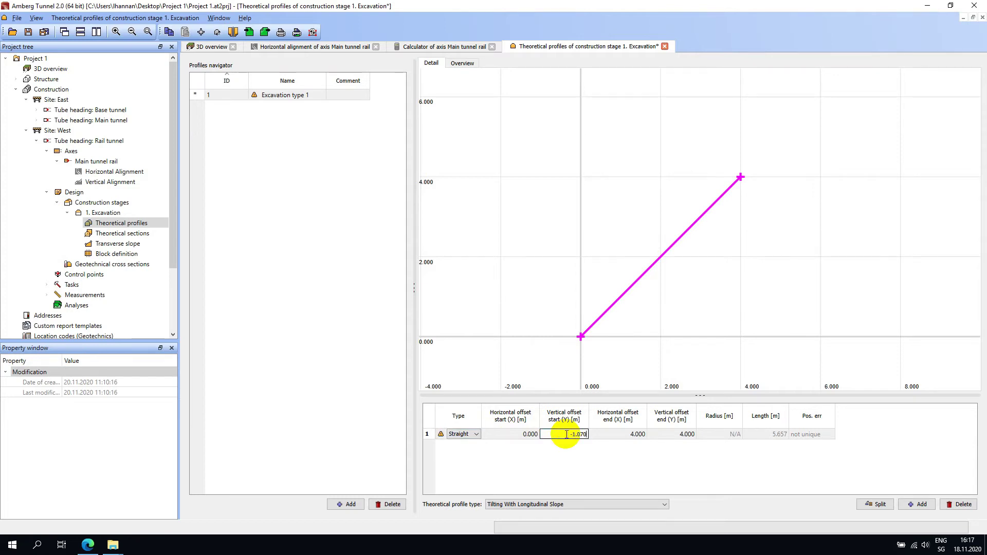
{"action": "key", "text": "Return"}
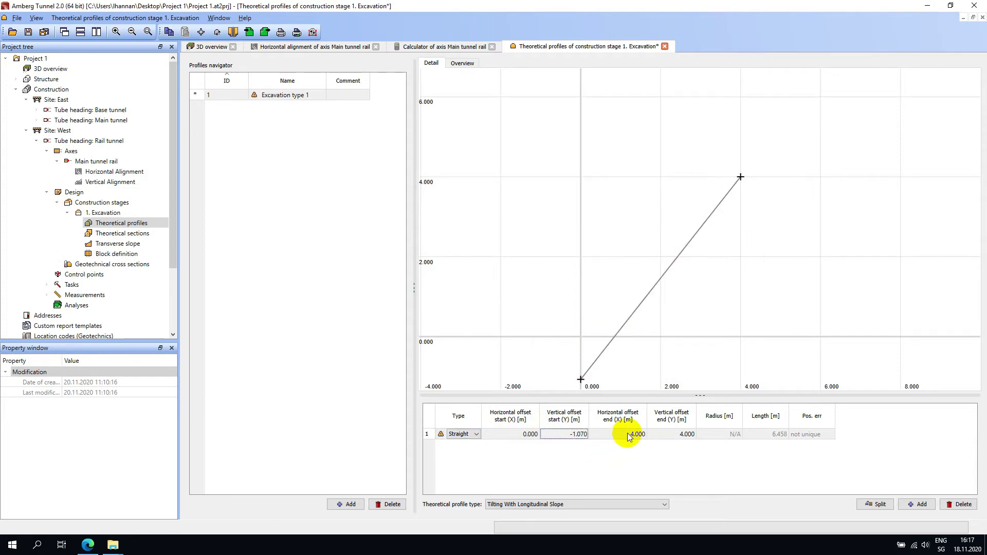
- Set the straight line's end to X -2.199, Y -1.070, correcting a mistyped -1.077
{"action": "left_click", "coordinate": [627, 436]}
{"action": "left_click", "coordinate": [627, 436]}
{"action": "type", "text": "-2.199"}
{"action": "left_click", "coordinate": [678, 433]}
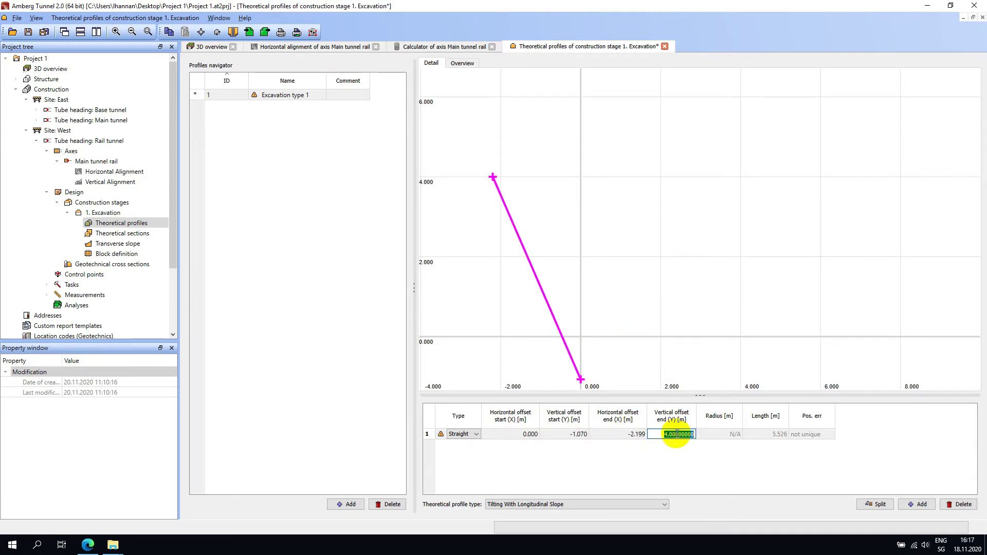
{"action": "type", "text": "-1."}
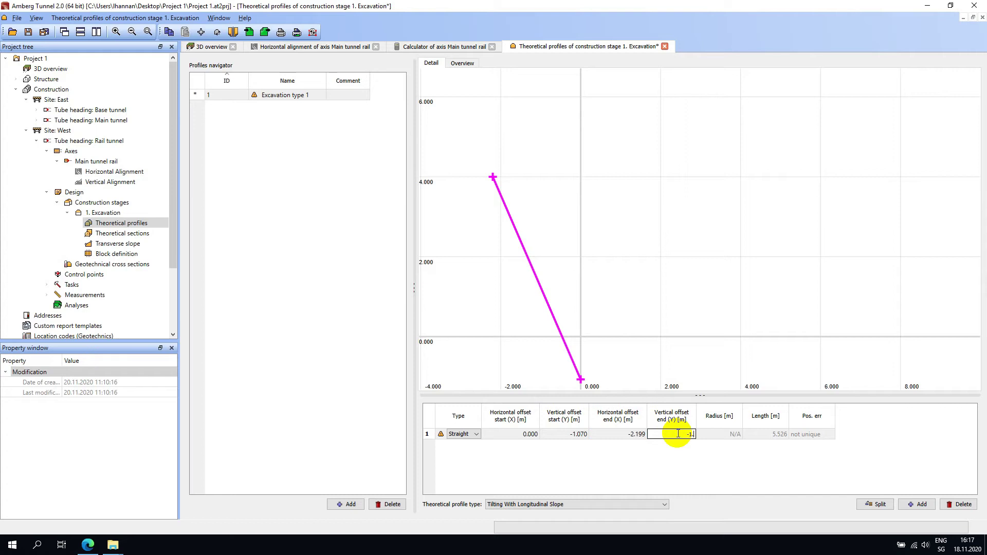
{"action": "type", "text": "077"}
{"action": "key", "text": "Return"}
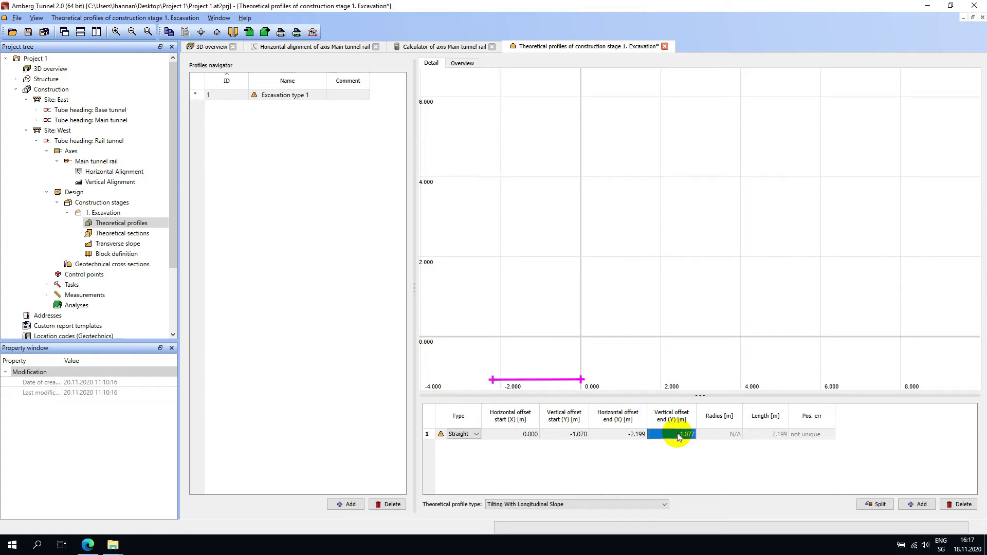
{"action": "left_click", "coordinate": [677, 433]}
{"action": "left_click", "coordinate": [677, 435]}
{"action": "key", "text": "Return"}
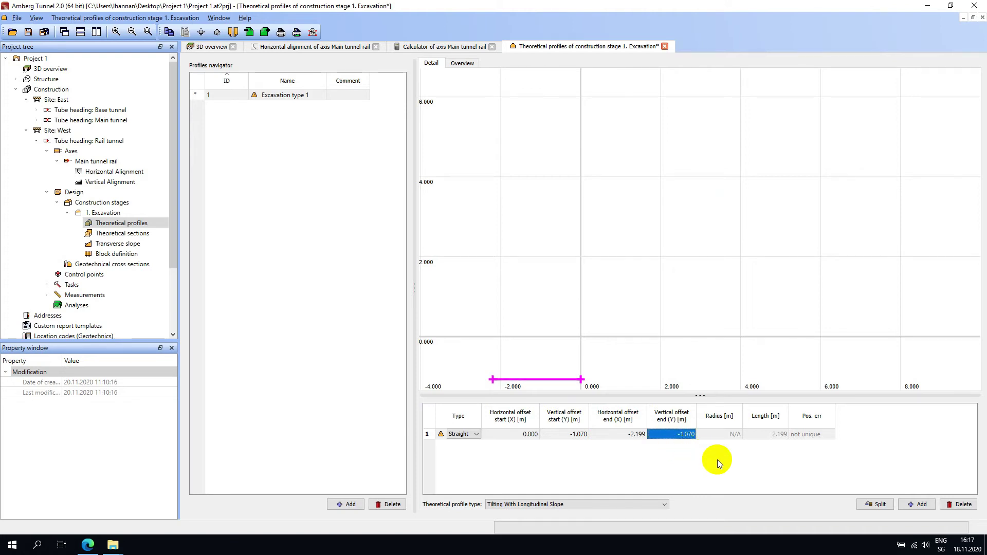
- Add a second element, an arc ending at (-2.278, 4.582) with 6.18 m radius
{"action": "left_click", "coordinate": [919, 503]}
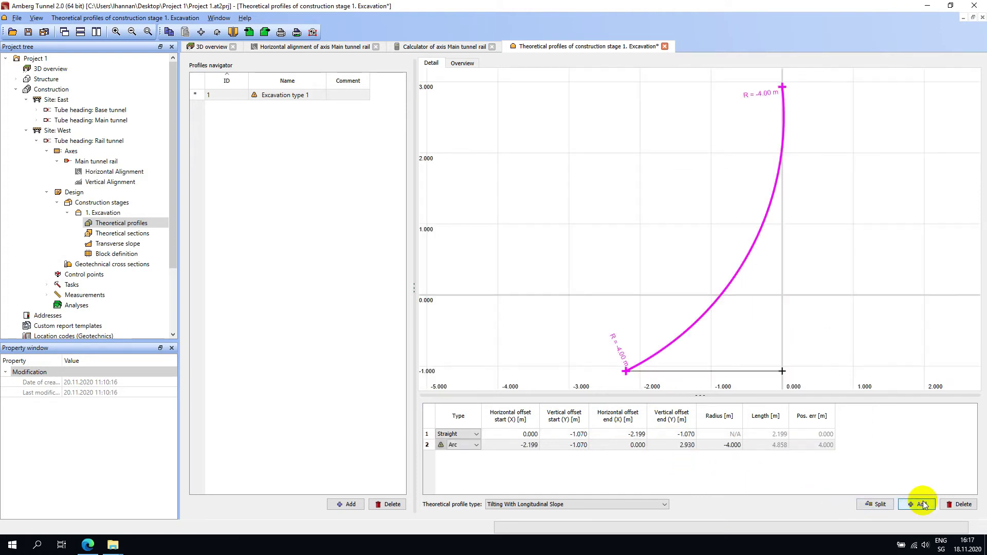
{"action": "left_click", "coordinate": [623, 446]}
{"action": "left_click", "coordinate": [623, 446]}
{"action": "type", "text": "-2.278"}
{"action": "left_click", "coordinate": [670, 445]}
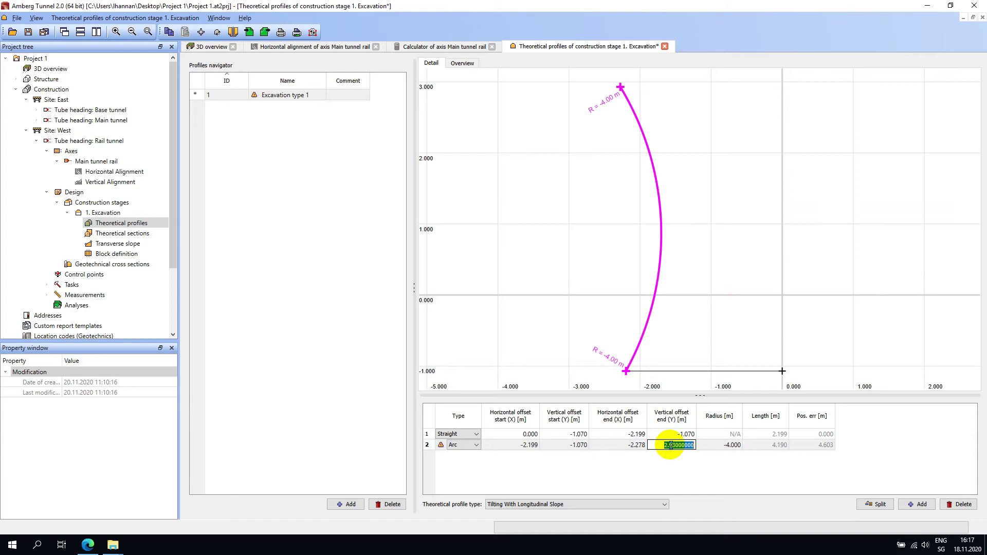
{"action": "type", "text": "4.582"}
{"action": "left_click", "coordinate": [726, 445]}
{"action": "type", "text": "6.18"}
{"action": "key", "text": "Return"}
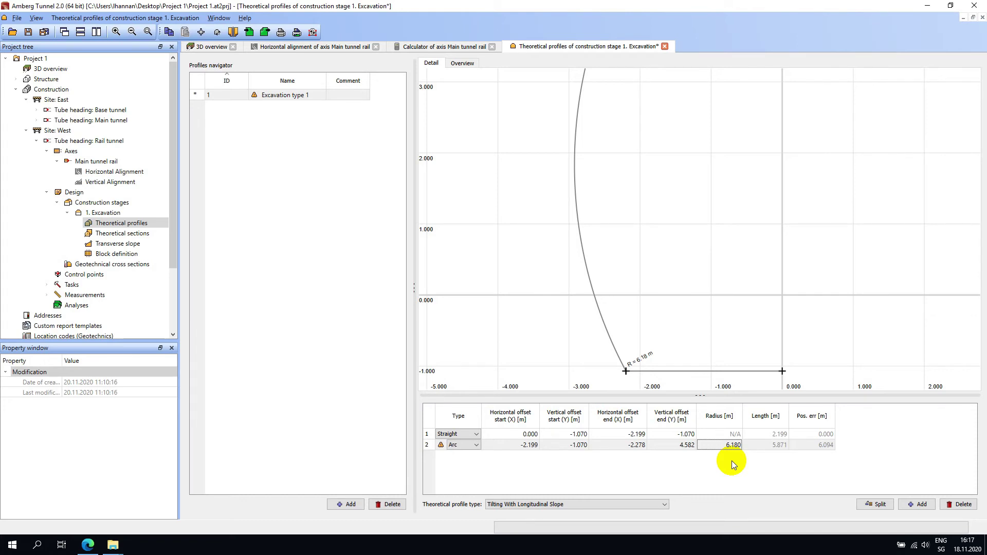
- Enter the third and fourth arc values with radii 2.53 and 2.5
{"action": "double_click", "coordinate": [720, 455]}
{"action": "type", "text": "2.53"}
{"action": "key", "text": "Return"}
{"action": "double_click", "coordinate": [715, 466]}
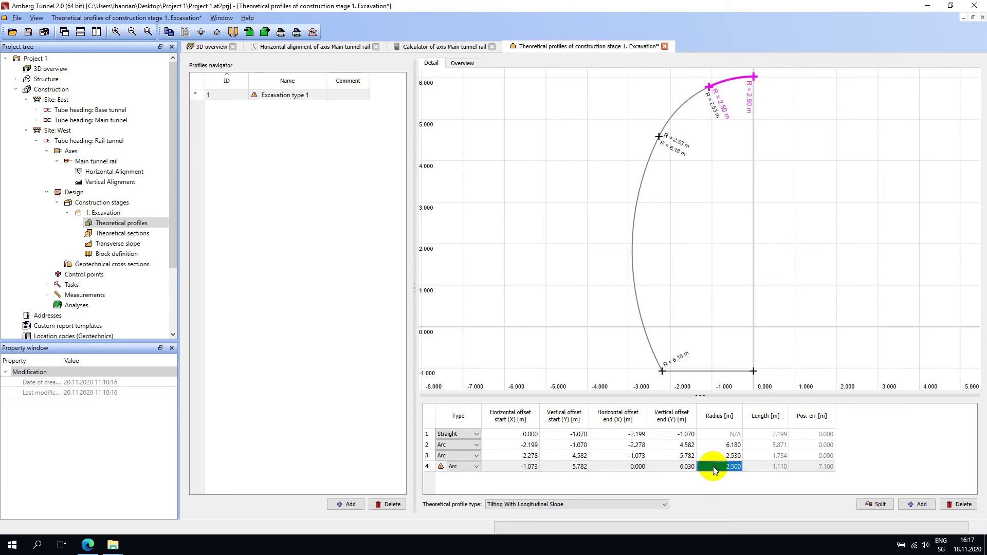
{"action": "scroll", "coordinate": [626, 332], "scroll_direction": "down", "scroll_amount": 1}
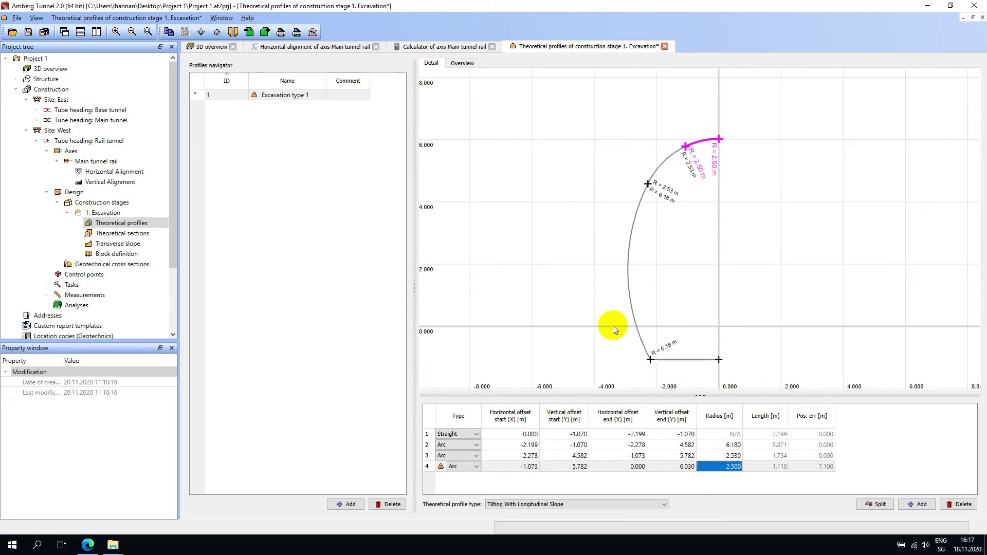
- Mirror Excavation type 1's left half into the full profile and save all changes
{"action": "left_click", "coordinate": [337, 203]}
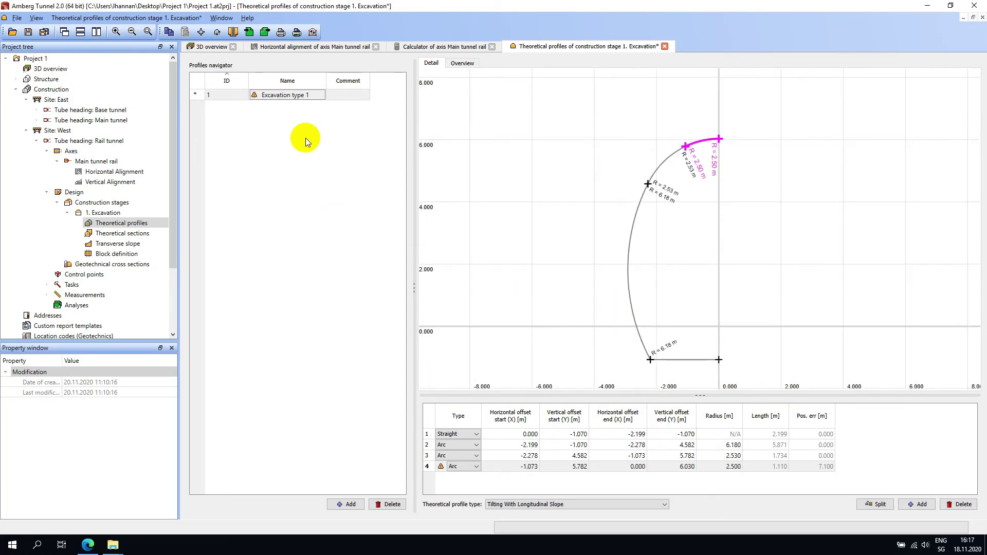
{"action": "left_click", "coordinate": [234, 33]}
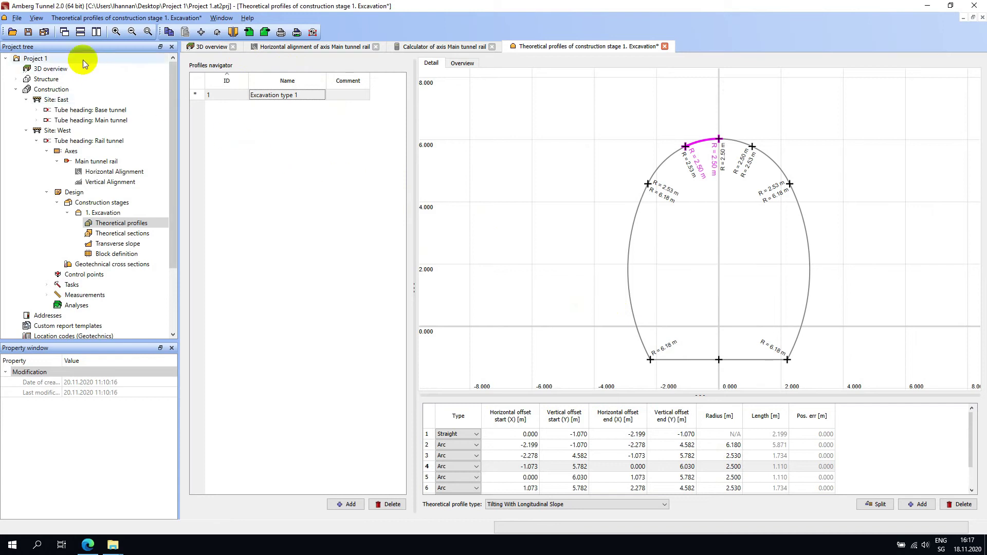
{"action": "left_click", "coordinate": [45, 33]}
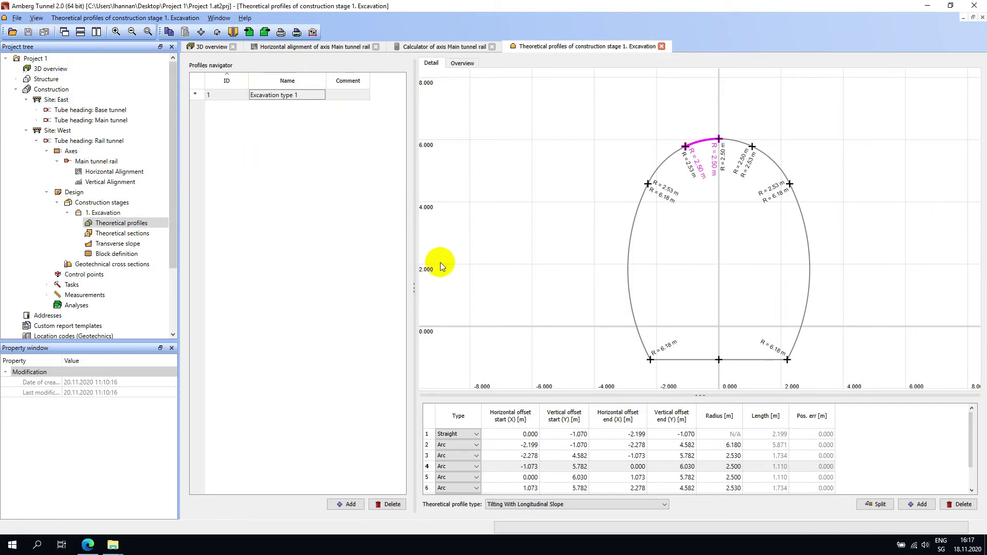
{"action": "scroll", "coordinate": [681, 269], "scroll_direction": "down", "scroll_amount": 1}
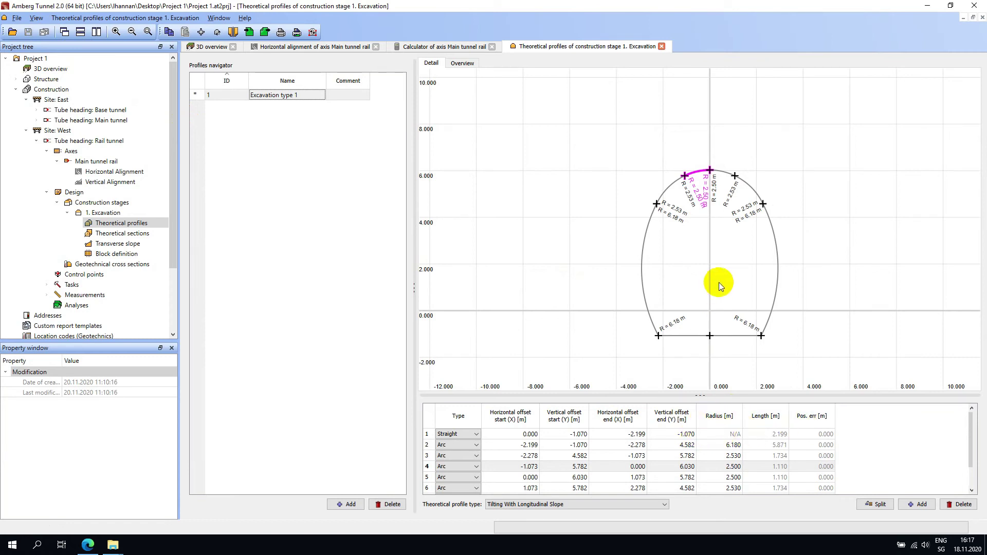
{"action": "scroll", "coordinate": [730, 303], "scroll_direction": "up", "scroll_amount": 1}
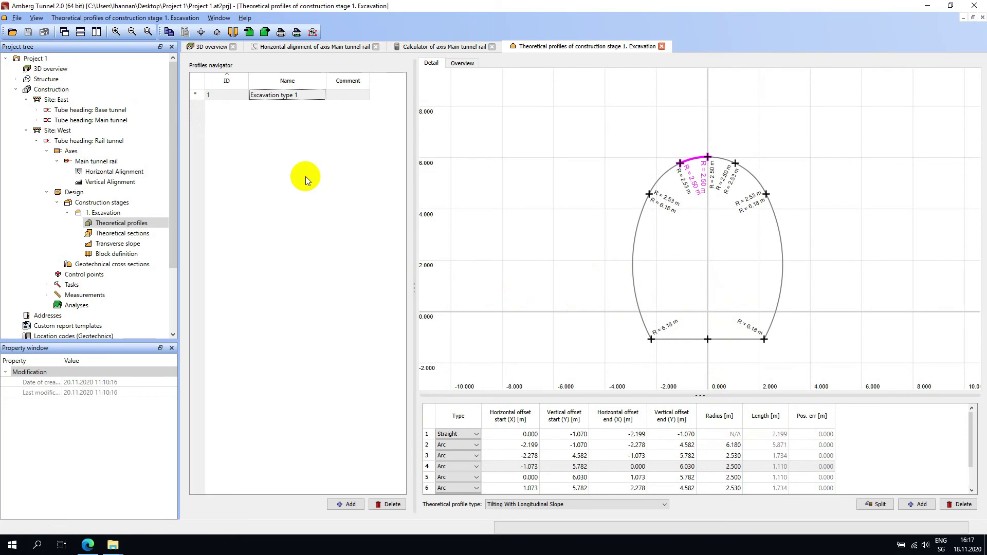
- Import Excavation Type 2 through Type 5 DXF files into the profile list
{"action": "right_click", "coordinate": [306, 177]}
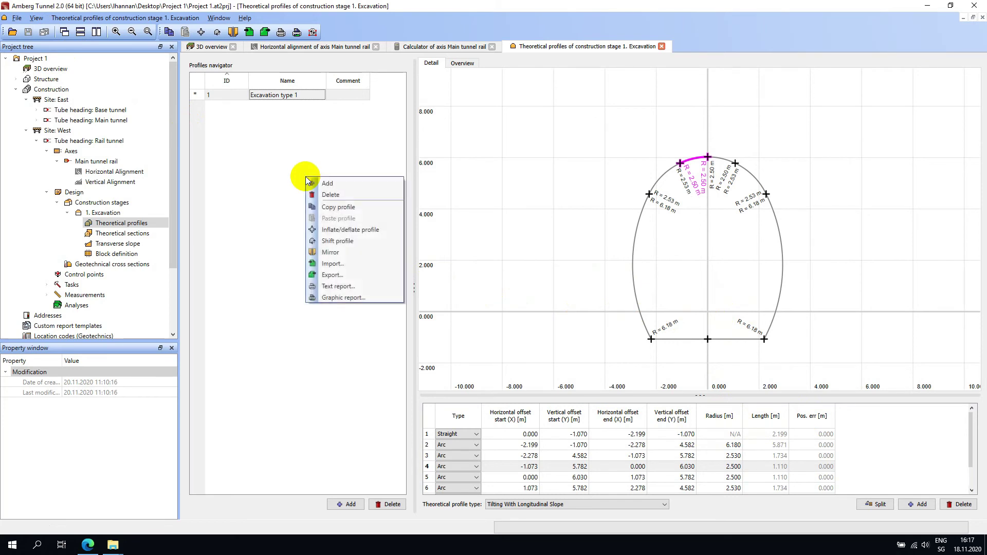
{"action": "left_click", "coordinate": [338, 262]}
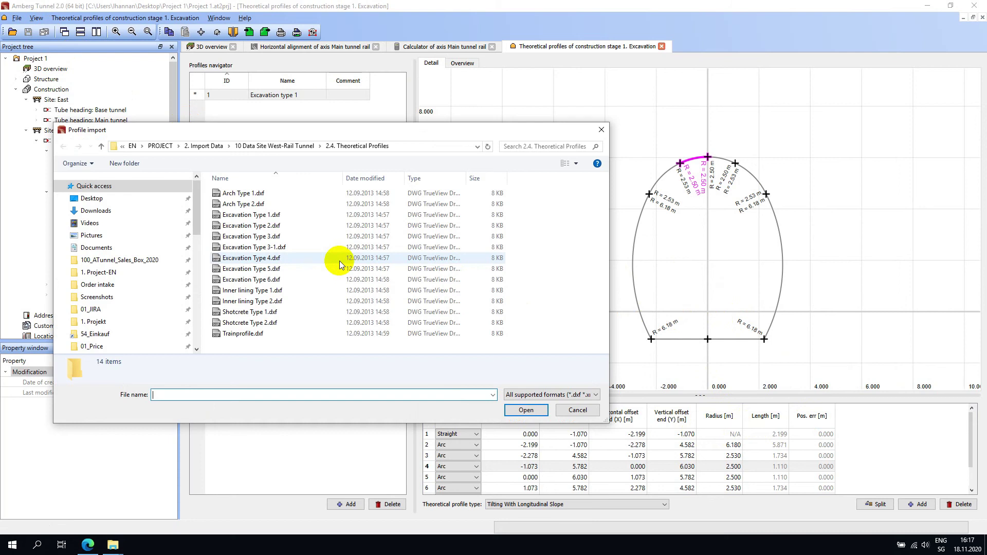
{"action": "left_click", "coordinate": [281, 226]}
{"action": "left_click", "coordinate": [278, 269], "text": "shift"}
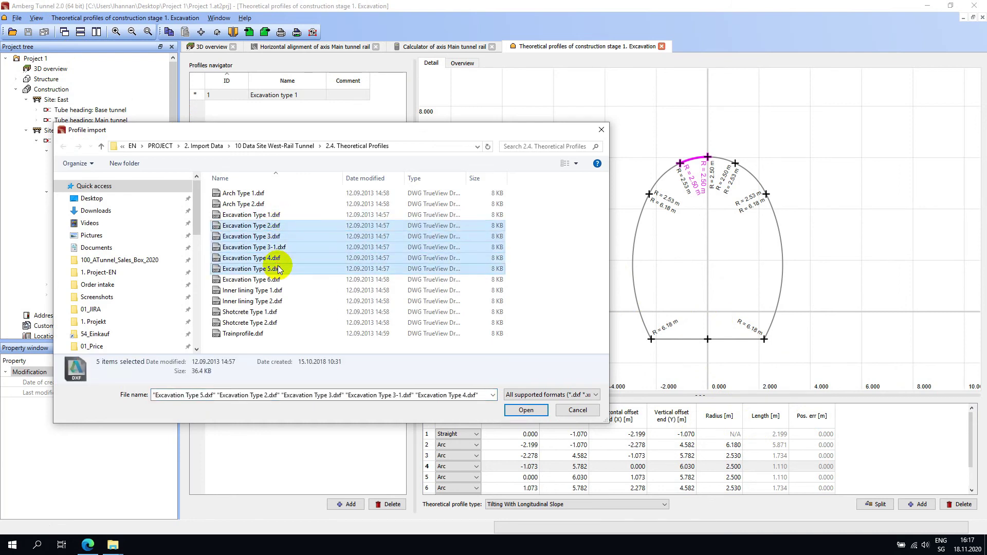
{"action": "left_click", "coordinate": [524, 410]}
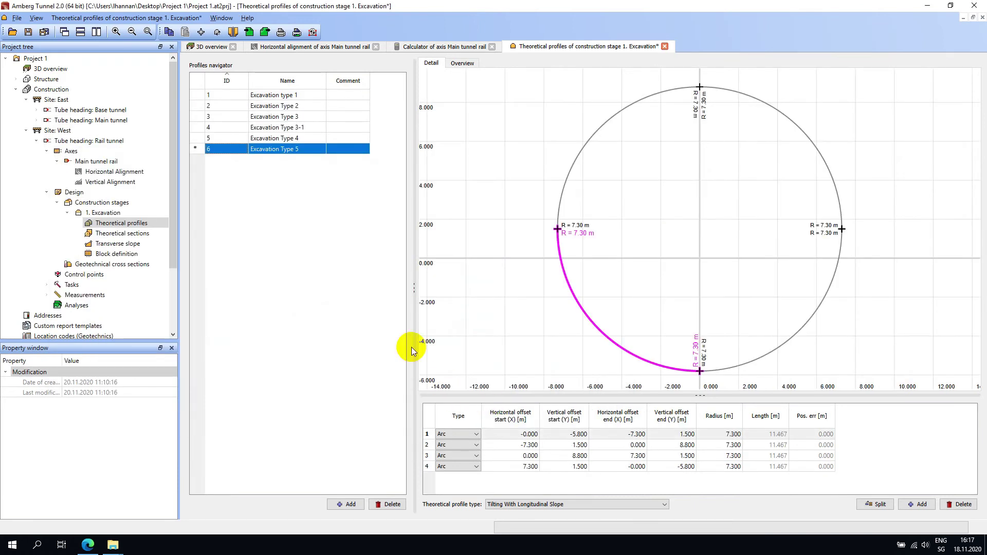
- View the imported profiles Excavation Type 2, Type 3, Type 3-1 and Type 4
{"action": "left_click", "coordinate": [286, 107]}
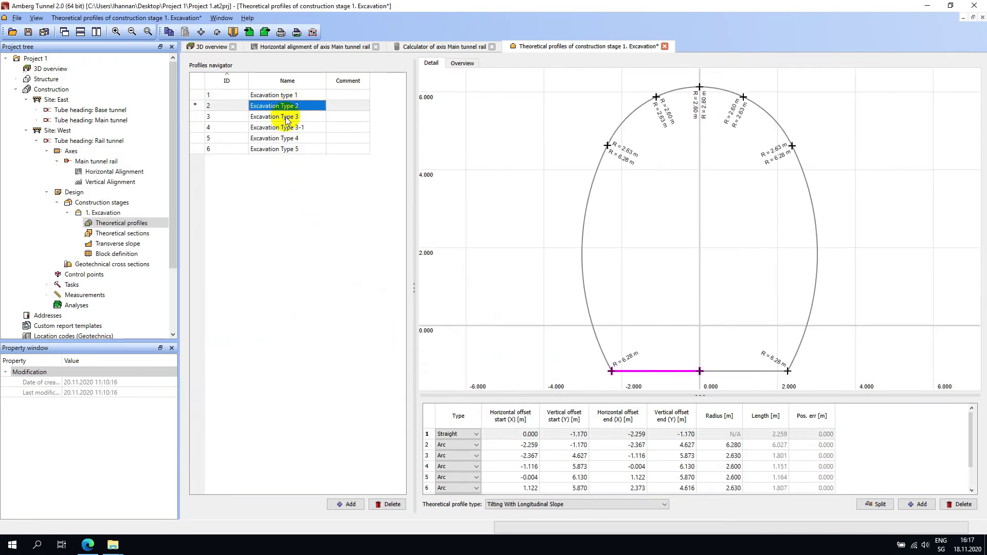
{"action": "left_click", "coordinate": [286, 116]}
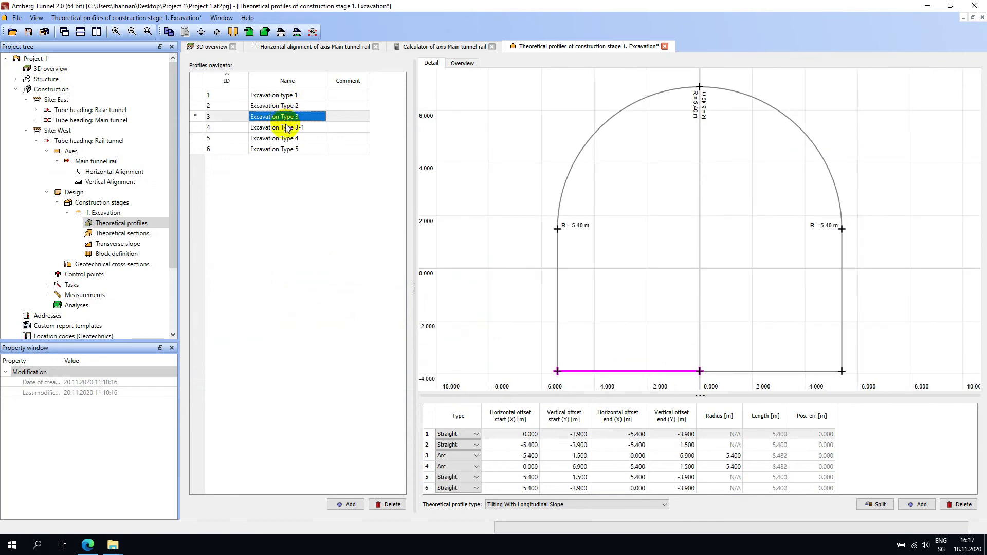
{"action": "left_click", "coordinate": [284, 127]}
{"action": "left_click", "coordinate": [286, 139]}
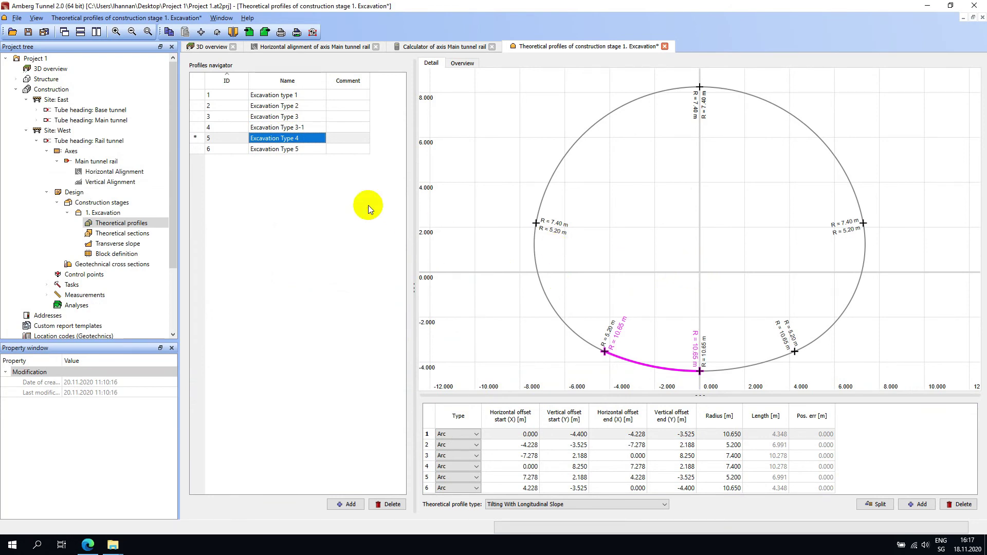
{"action": "right_click", "coordinate": [496, 177]}
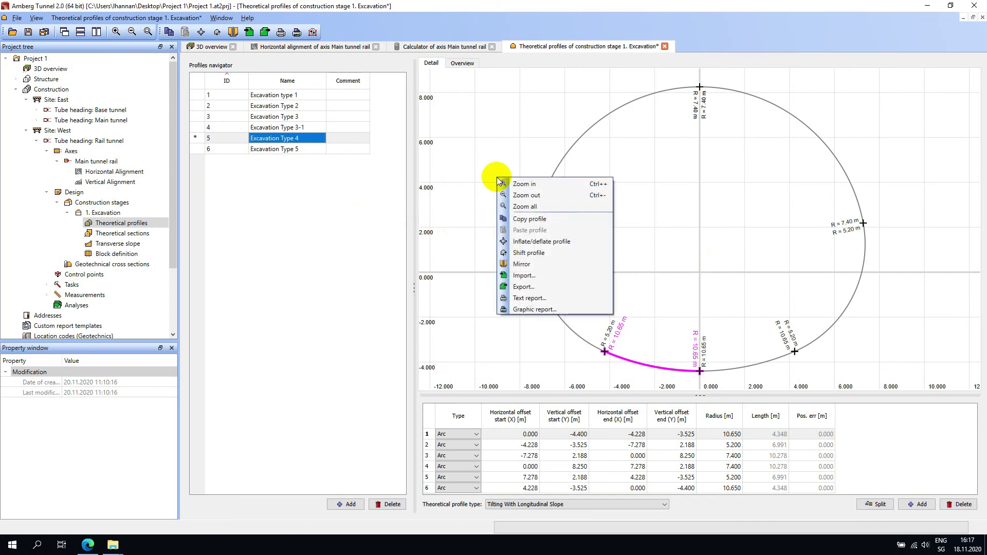
{"action": "left_click", "coordinate": [548, 252]}
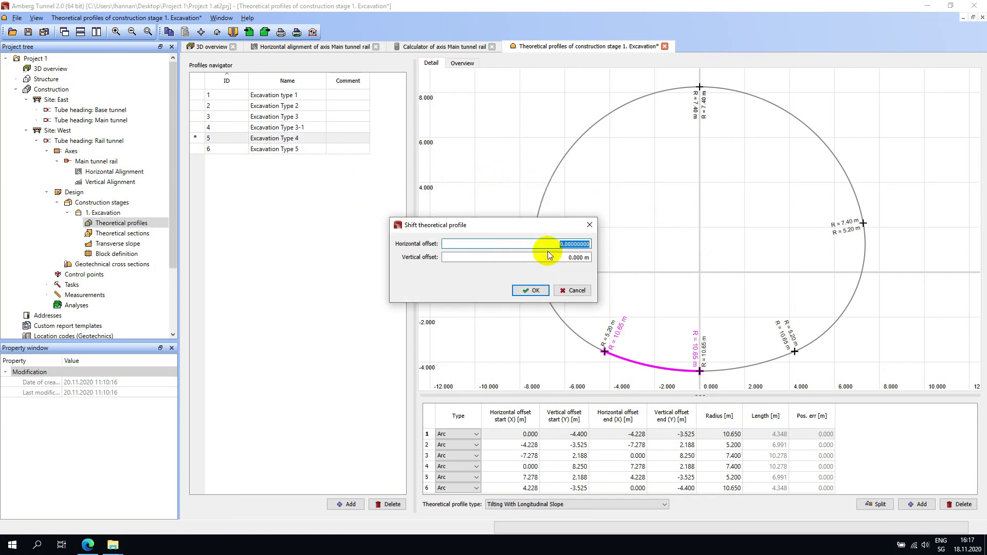
{"action": "left_click", "coordinate": [573, 290]}
{"action": "right_click", "coordinate": [574, 251]}
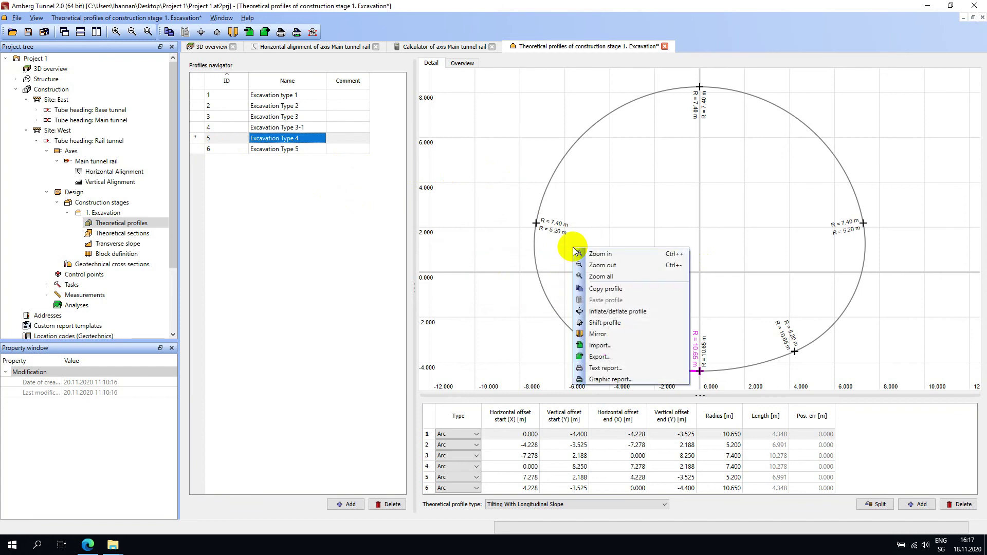
{"action": "left_click", "coordinate": [620, 310]}
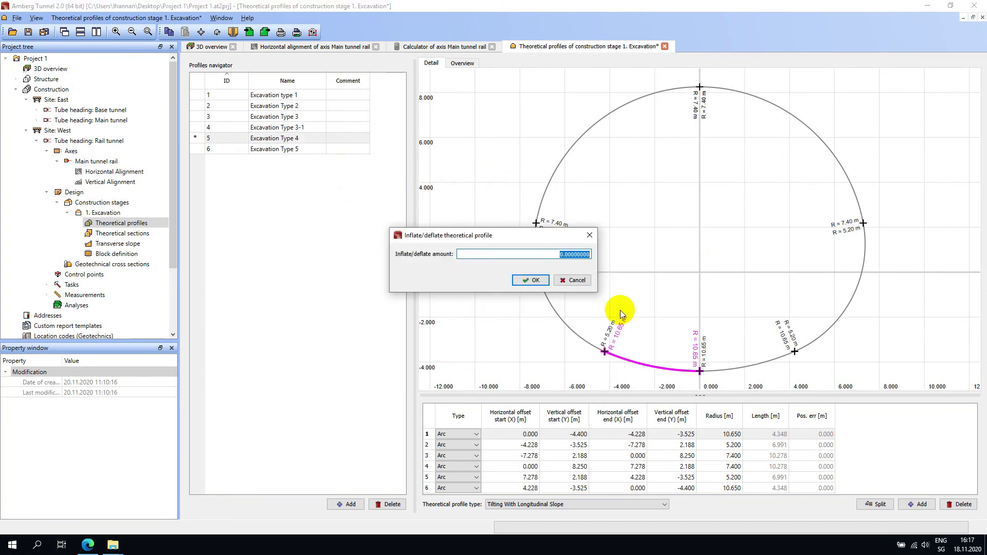
{"action": "left_click", "coordinate": [585, 280]}
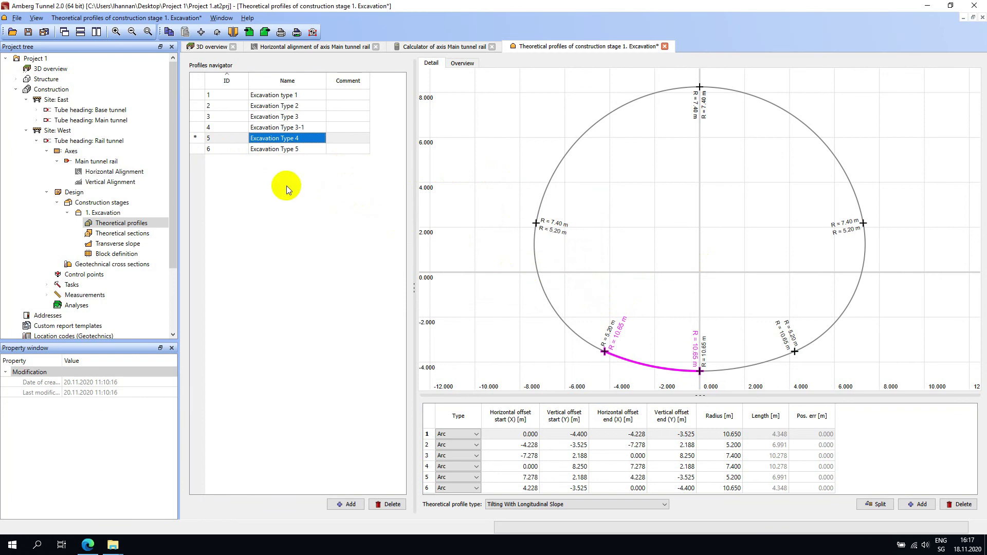
- Save all changes, then start exporting Excavation Type 4 with DXF as file type
{"action": "left_click", "coordinate": [44, 32]}
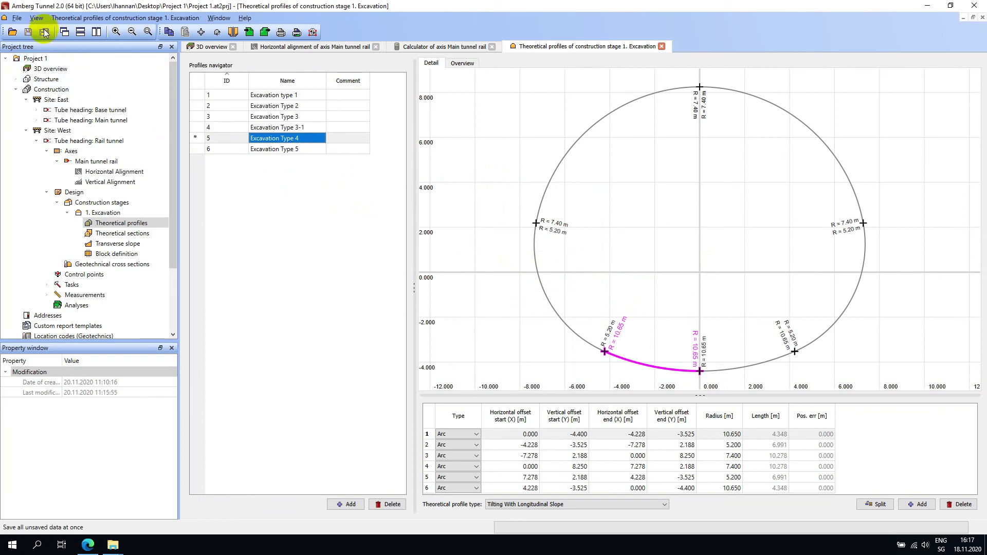
{"action": "left_click", "coordinate": [196, 139]}
{"action": "right_click", "coordinate": [197, 139]}
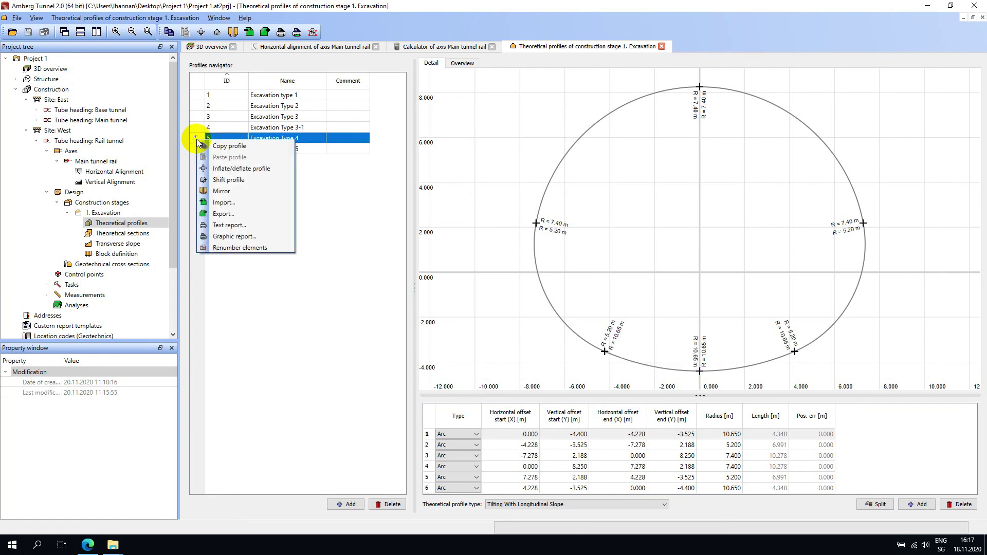
{"action": "left_click", "coordinate": [224, 214]}
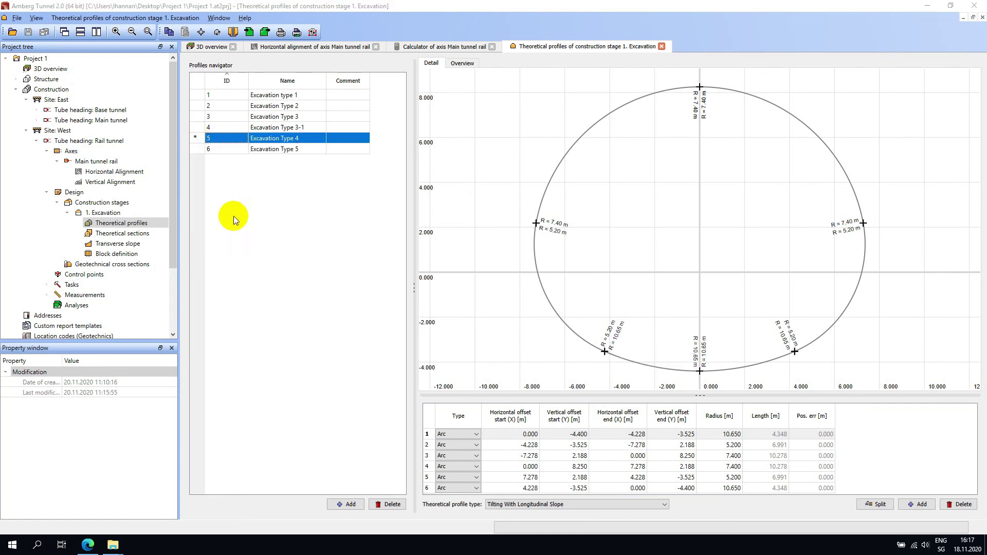
{"action": "left_click", "coordinate": [490, 388]}
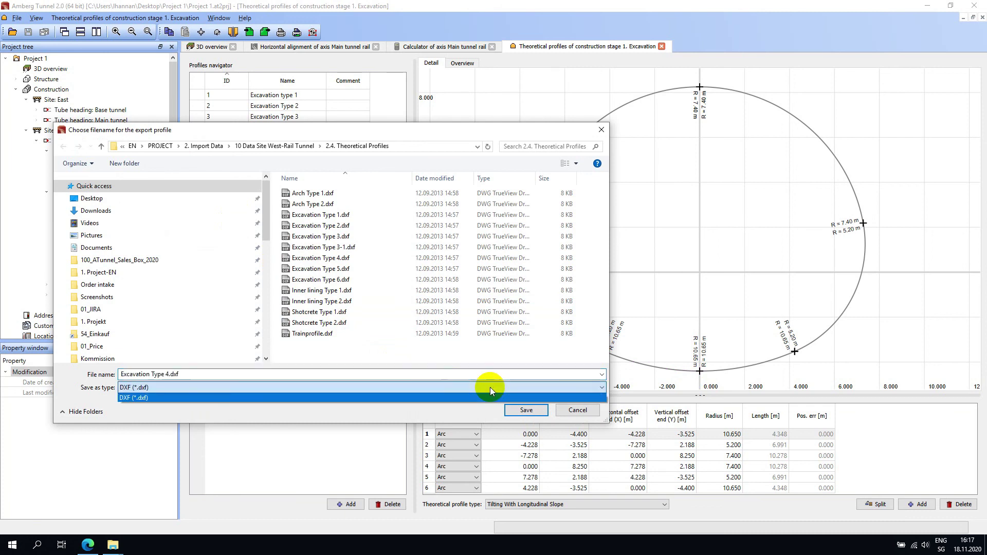
{"action": "left_click", "coordinate": [490, 388]}
- Cancel the export without writing a file and dismiss the profile list's context menu
{"action": "left_click", "coordinate": [578, 410]}
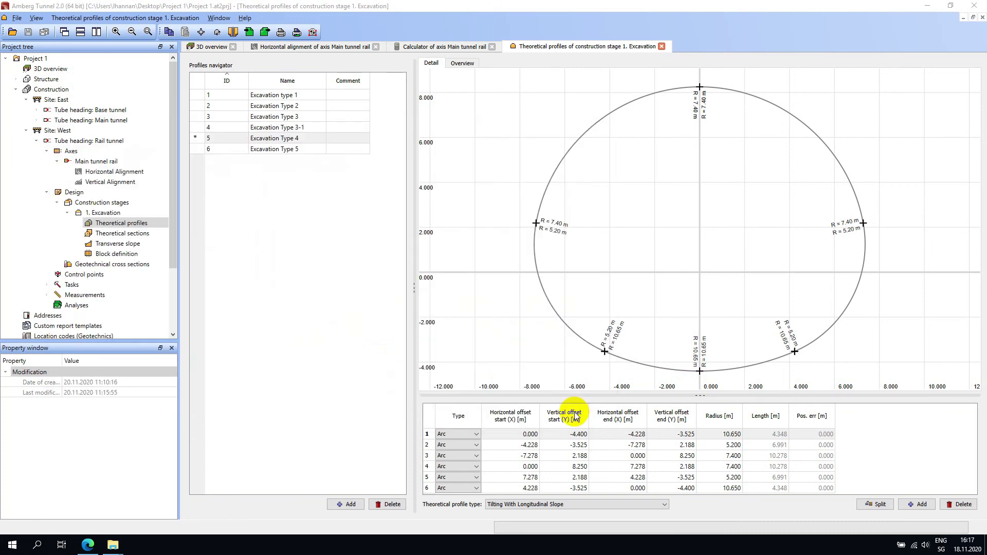
{"action": "right_click", "coordinate": [340, 257]}
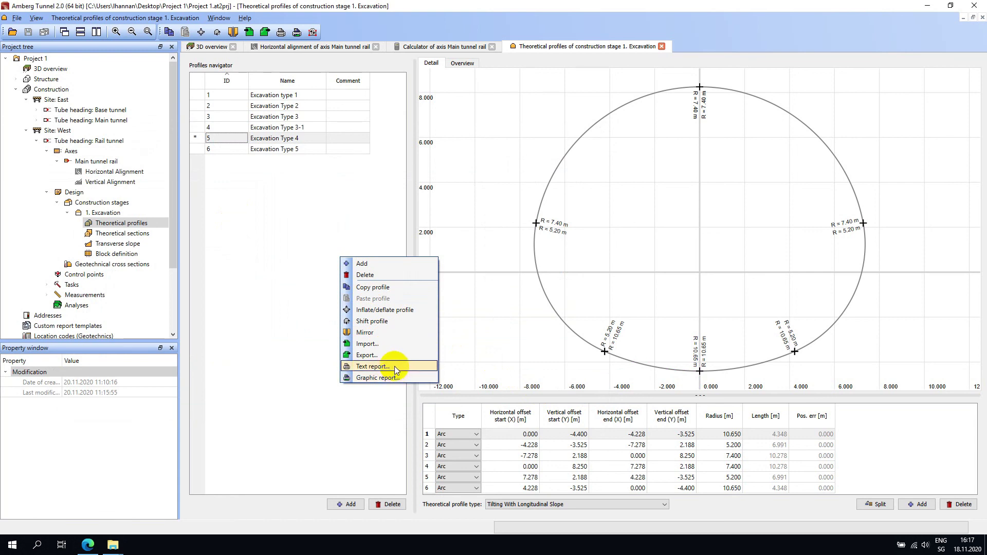
{"action": "left_click", "coordinate": [281, 220]}
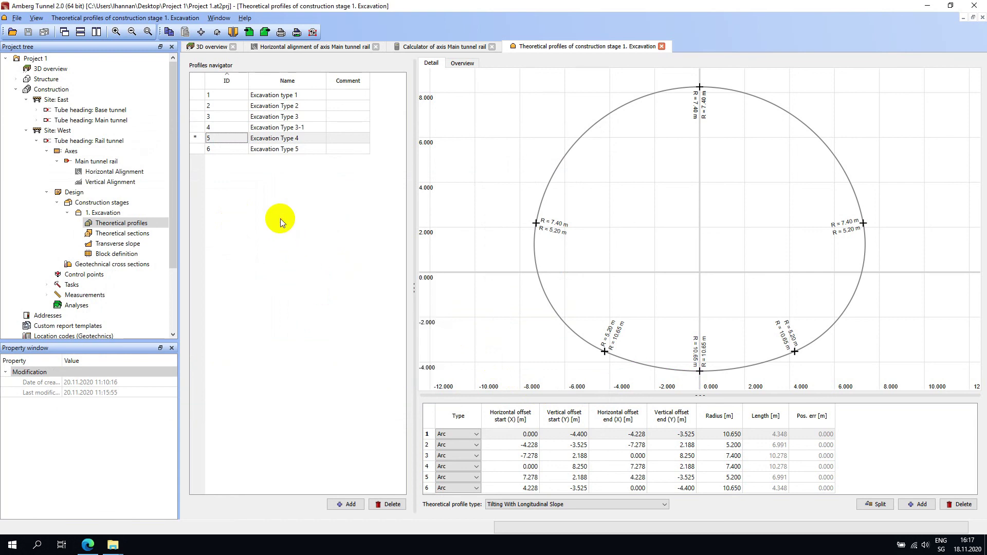